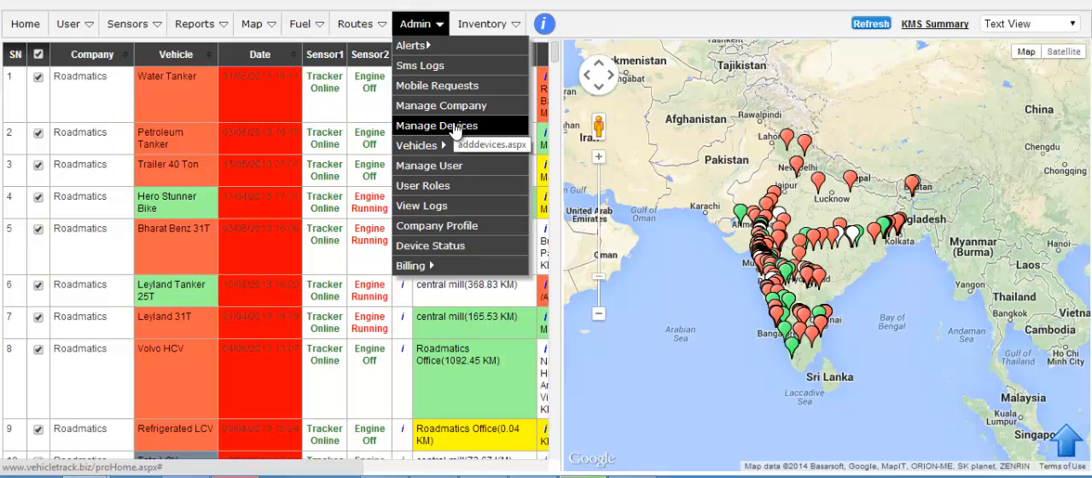
Step: Open the Manage Vehicles form for entering a new vehicle's details
click(455, 128)
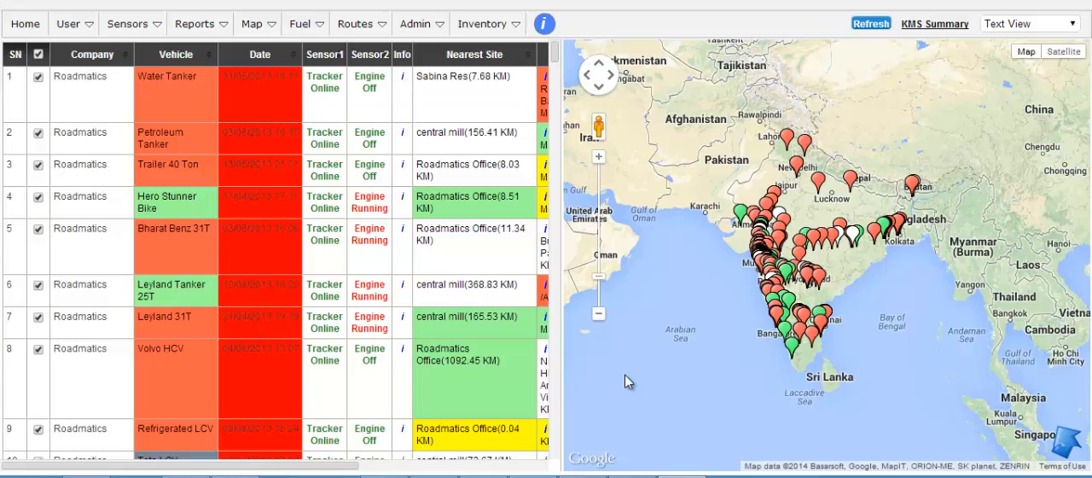
mouse_move(492, 39)
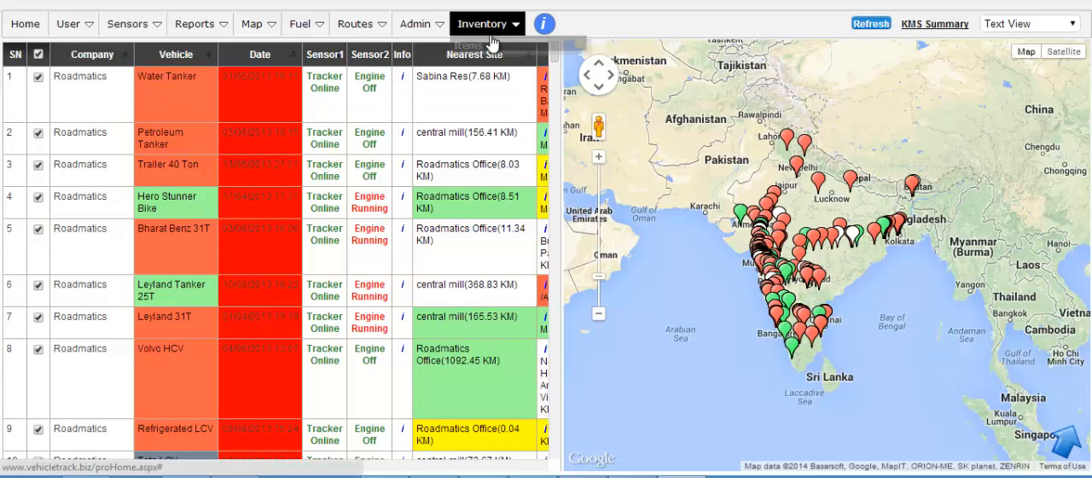
mouse_move(435, 31)
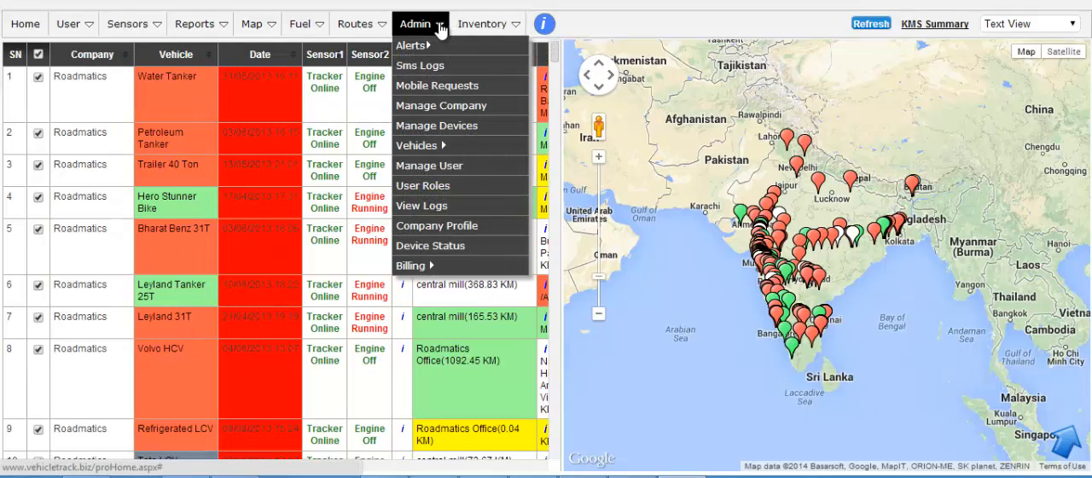
mouse_move(442, 147)
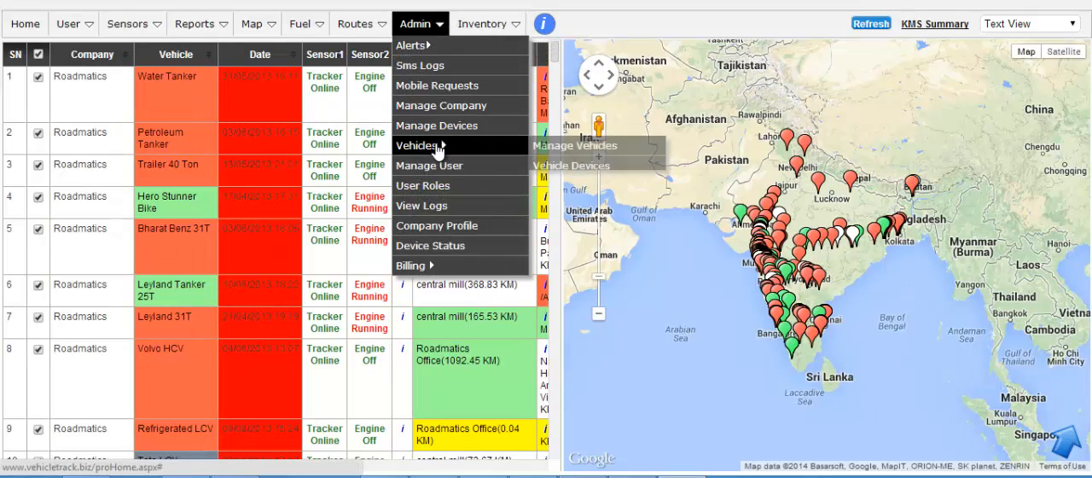
click(583, 146)
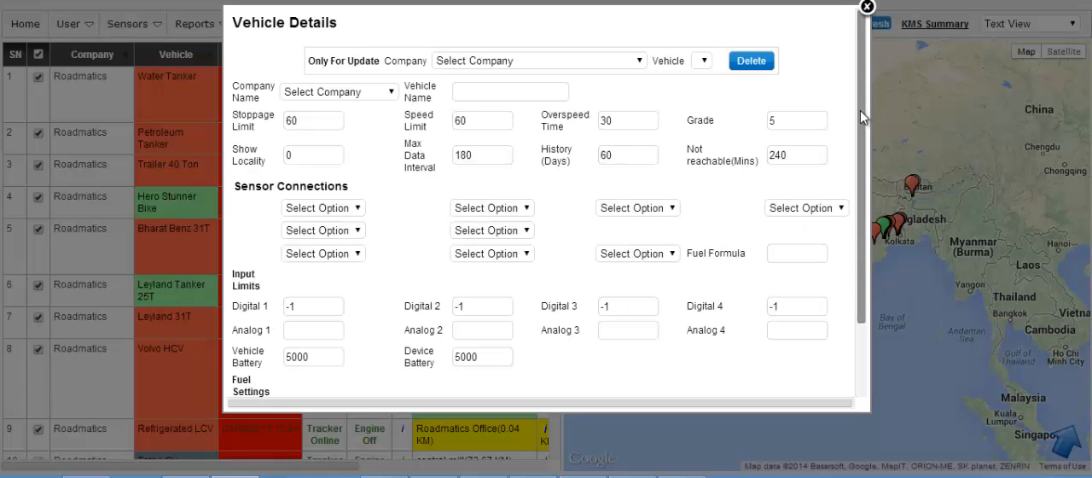
drag(860, 110, 861, 86)
Step: Assign the new vehicle to XYZ Corporation and name it "XYZ vehicle"
click(391, 93)
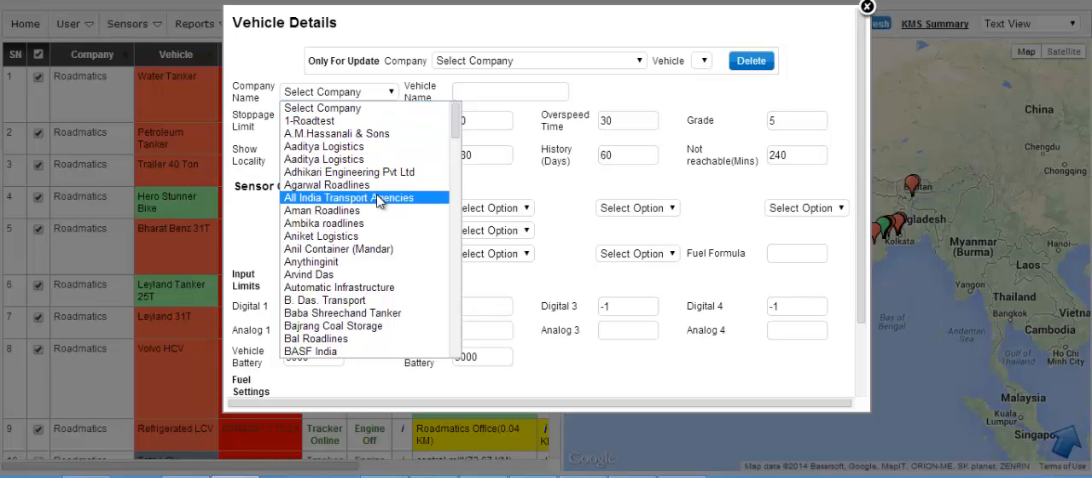
key(x)
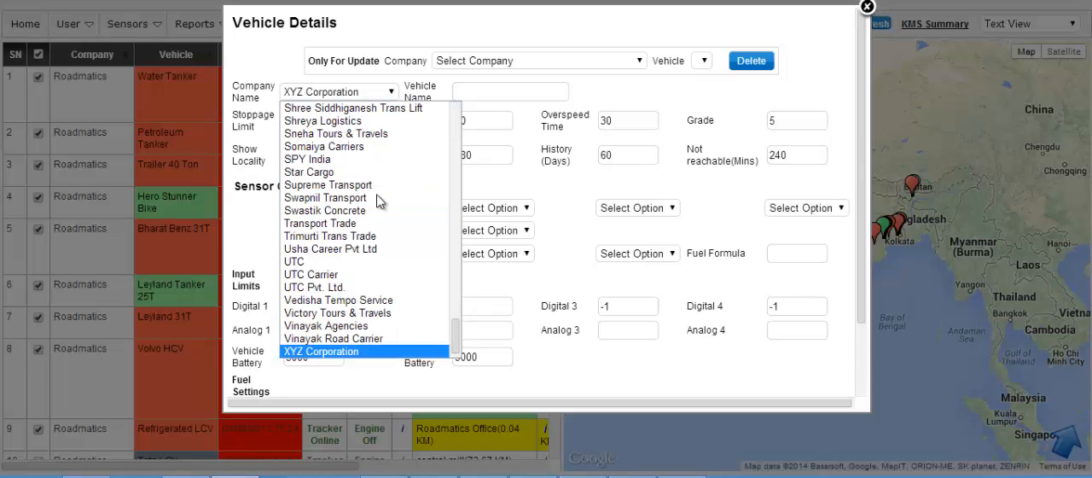
click(350, 351)
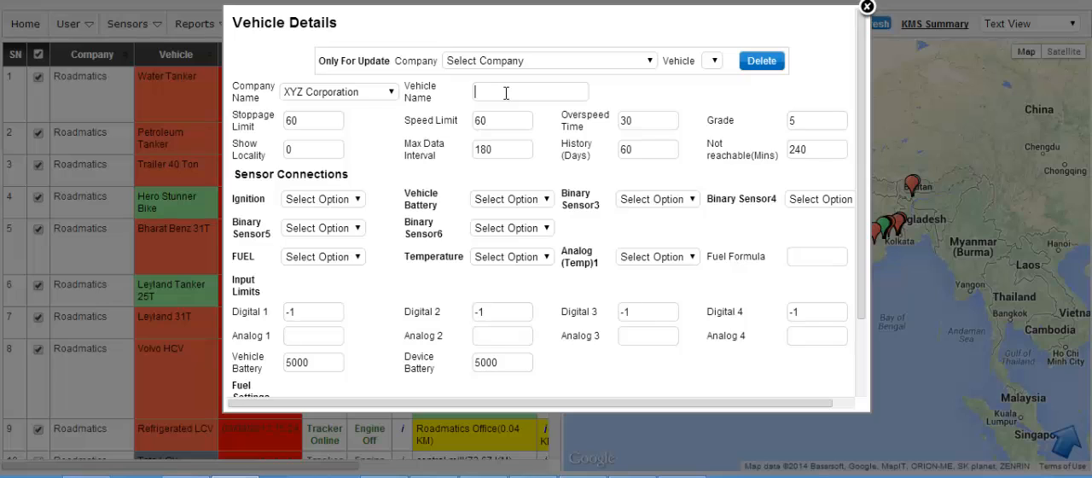
text(XYZ vehicle)
Step: Examine the stoppage limit, speed limit and overspeed time settings of the new vehicle
click(306, 120)
drag(285, 120, 335, 119)
click(352, 118)
double_click(300, 120)
click(329, 120)
double_click(628, 121)
click(579, 125)
drag(468, 119, 687, 128)
click(551, 127)
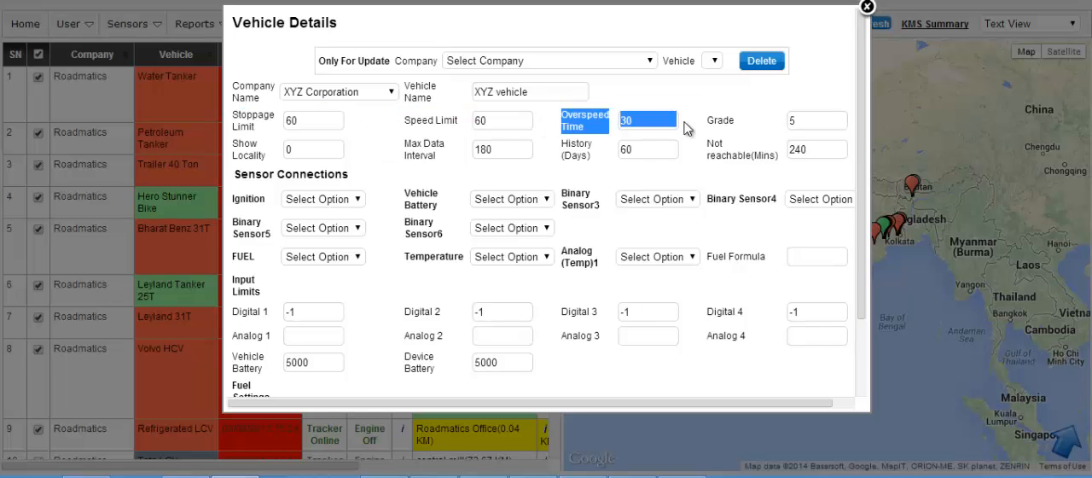
click(687, 128)
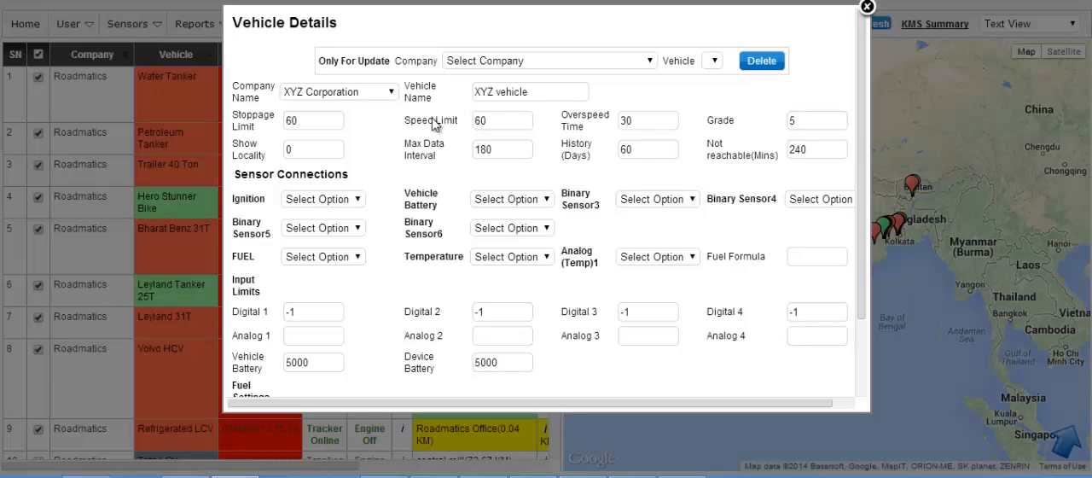
drag(433, 124, 545, 126)
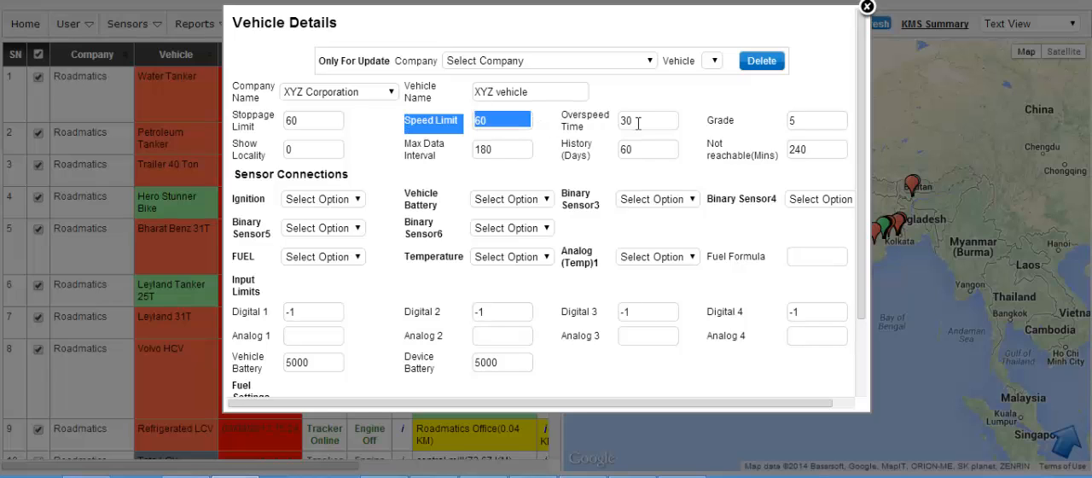
click(564, 117)
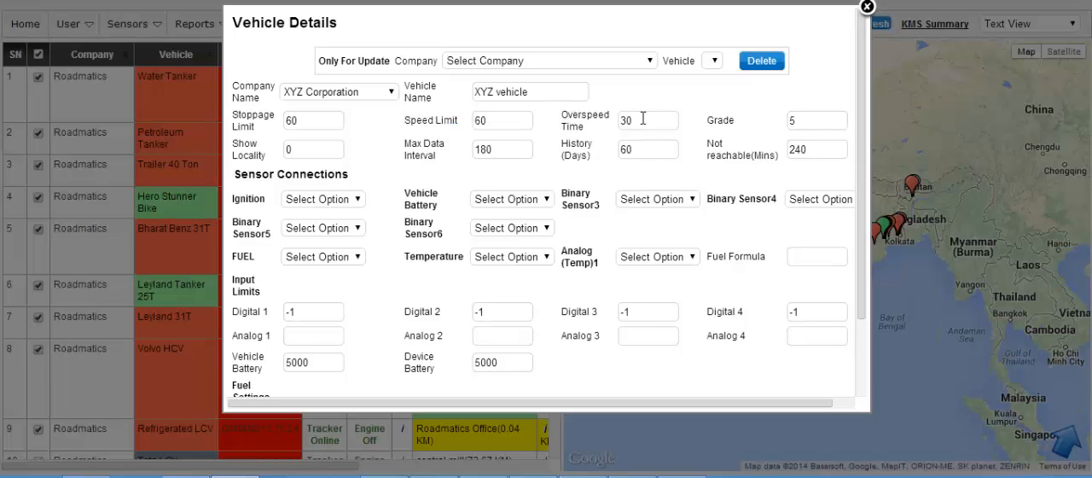
Step: Re-enter 30 as the overspeed time
drag(643, 119, 609, 119)
text(0)
key(BackSpace)
text(30)
Step: Set the vehicle's grade to 6
drag(737, 120, 855, 126)
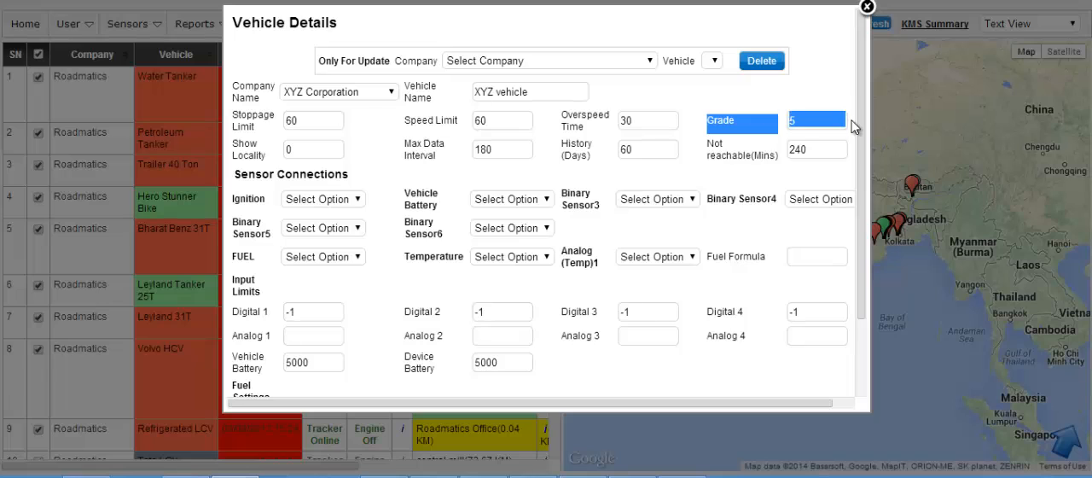
click(820, 120)
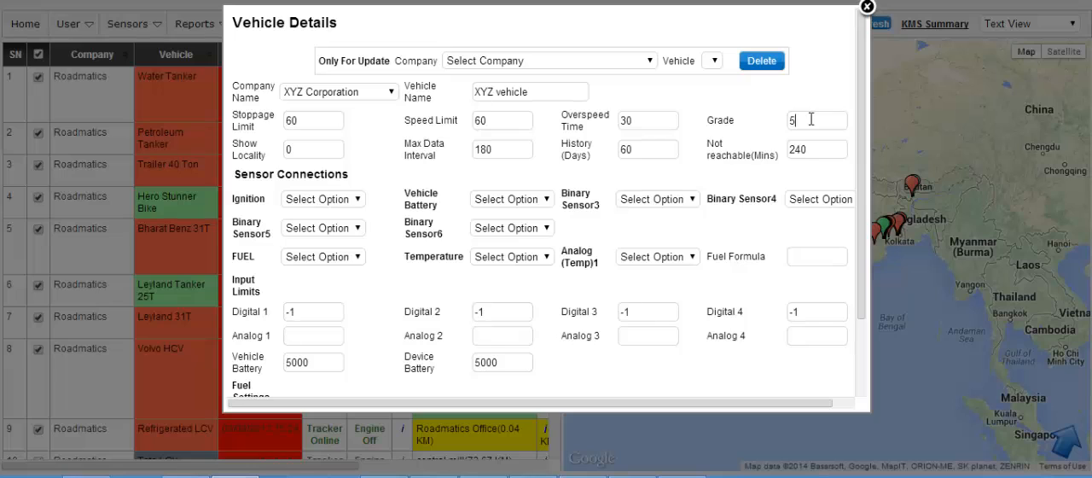
drag(800, 119, 789, 124)
text(1)
key(BackSpace)
text(2)
key(BackSpace)
text(6)
Step: Examine the show locality, max data interval, history days and not-reachable minutes settings
click(315, 148)
drag(313, 148, 281, 151)
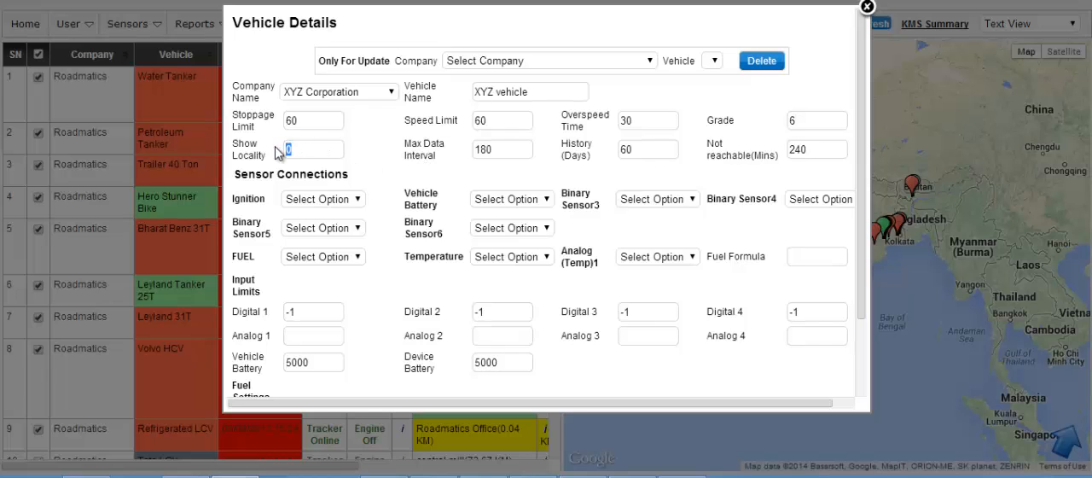
click(386, 151)
drag(506, 149, 476, 150)
click(565, 141)
drag(565, 141, 695, 154)
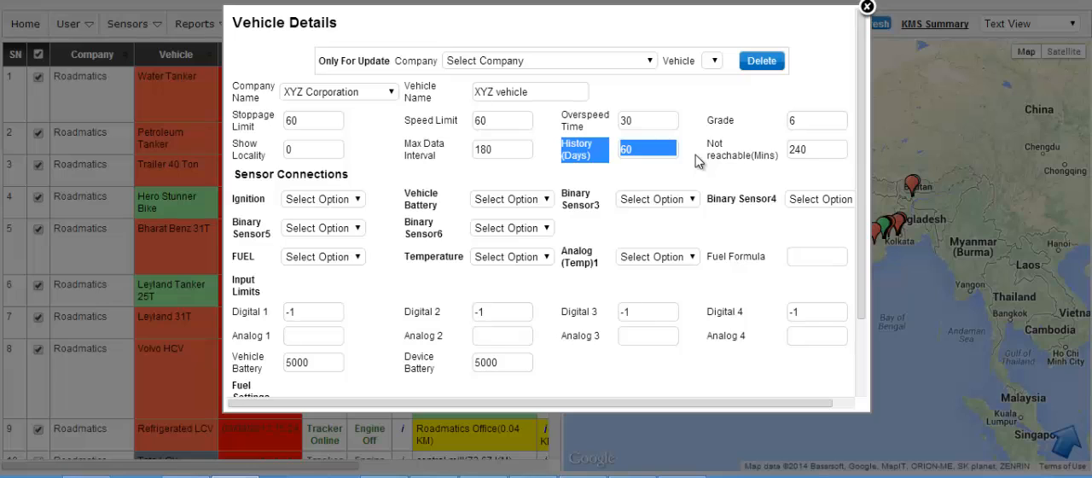
click(695, 155)
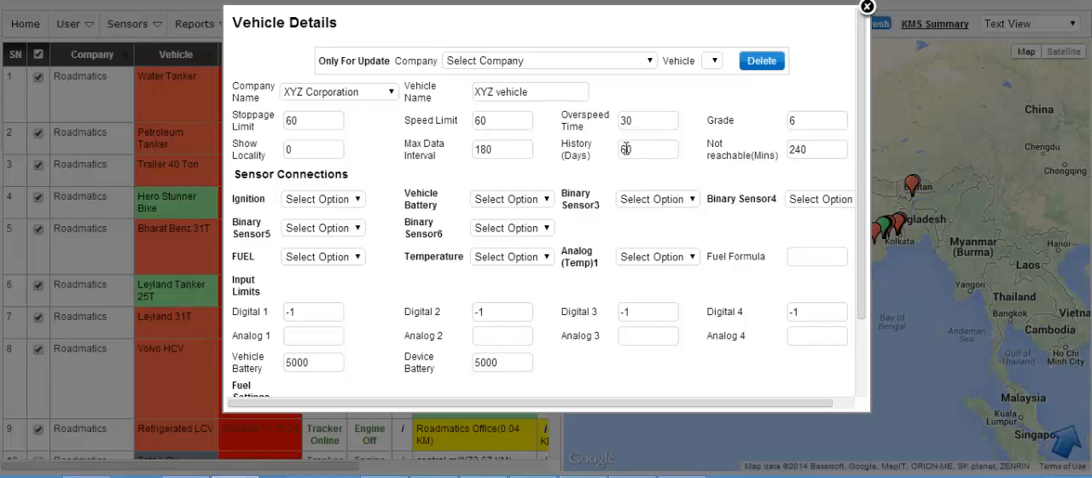
double_click(626, 149)
click(699, 150)
drag(637, 149, 620, 150)
click(710, 143)
drag(710, 144, 848, 157)
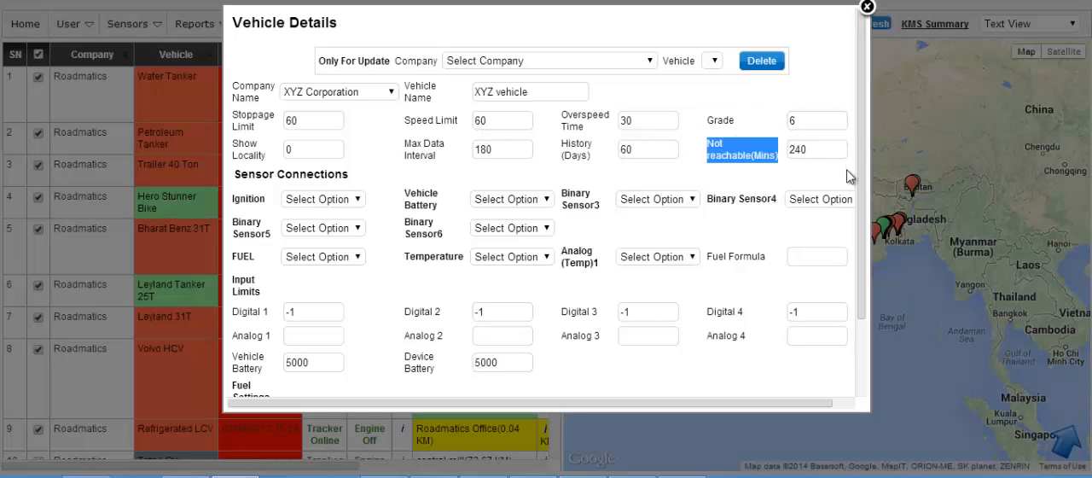
click(848, 175)
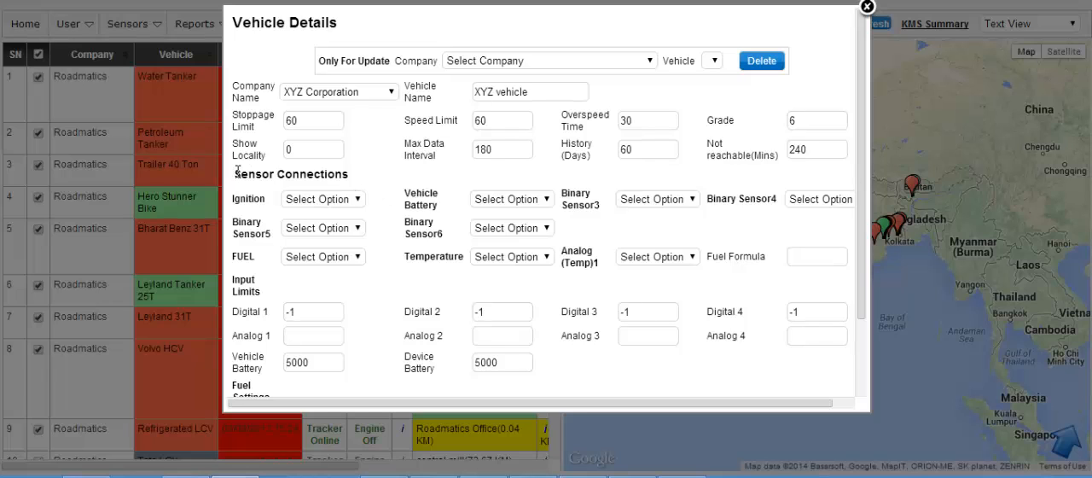
Step: In the sensor connections, assign Ignition to Digital 2 and Vehicle Battery to External Bat
drag(237, 171, 376, 173)
click(375, 171)
click(359, 201)
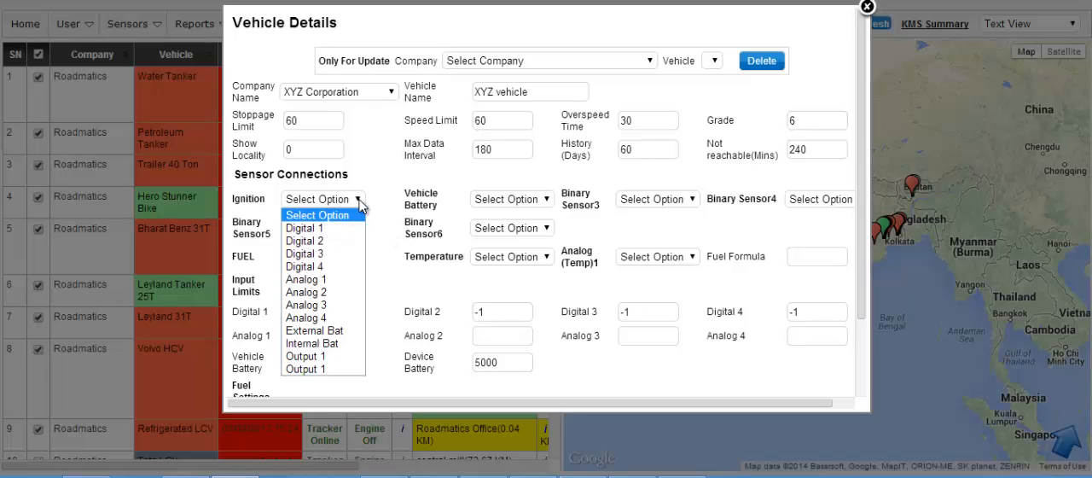
click(325, 241)
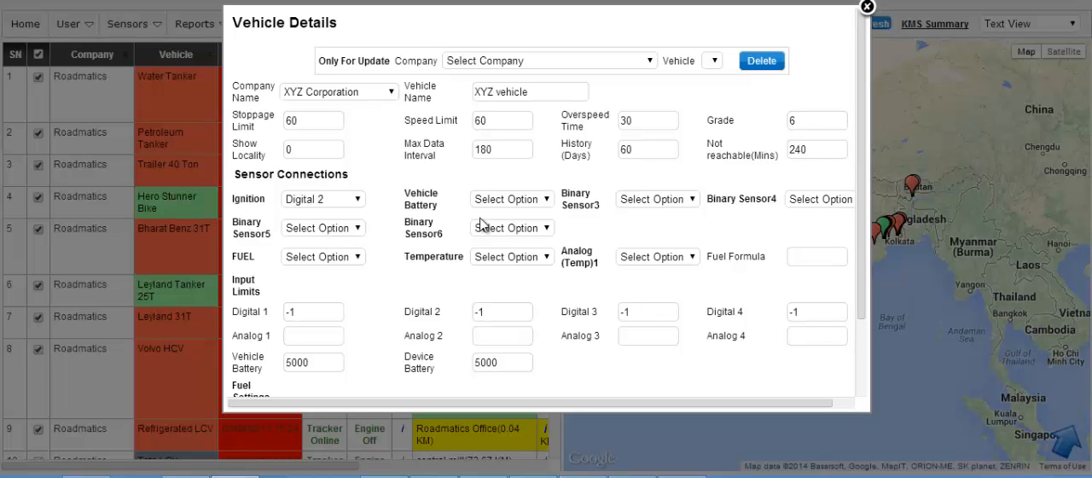
click(547, 200)
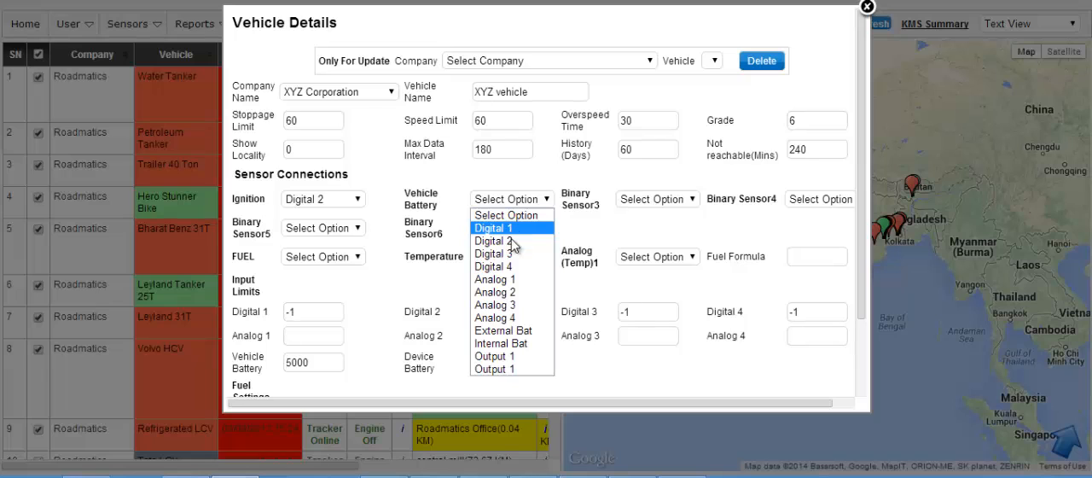
click(518, 332)
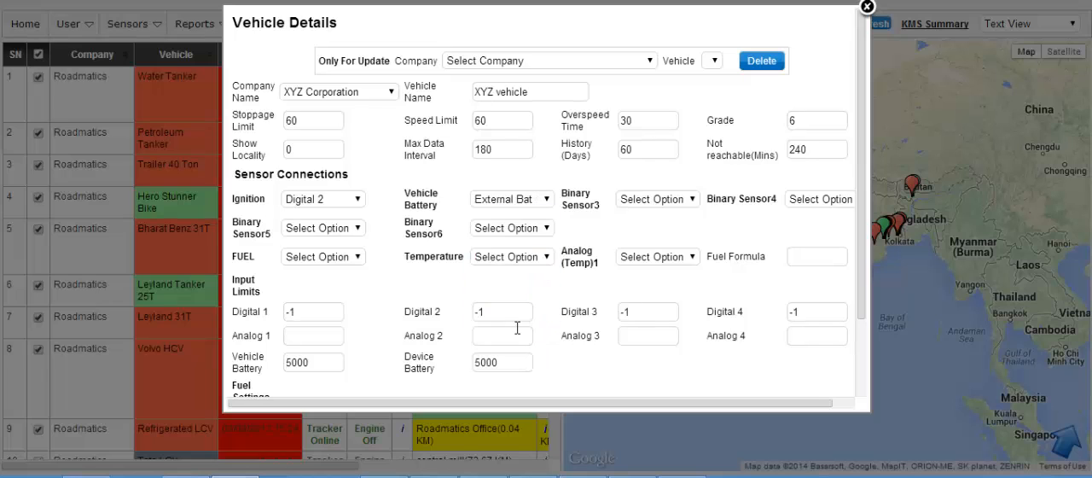
Step: Connect the fuel sensor to Analog 1 and the temperature sensor to Analog 2
click(355, 259)
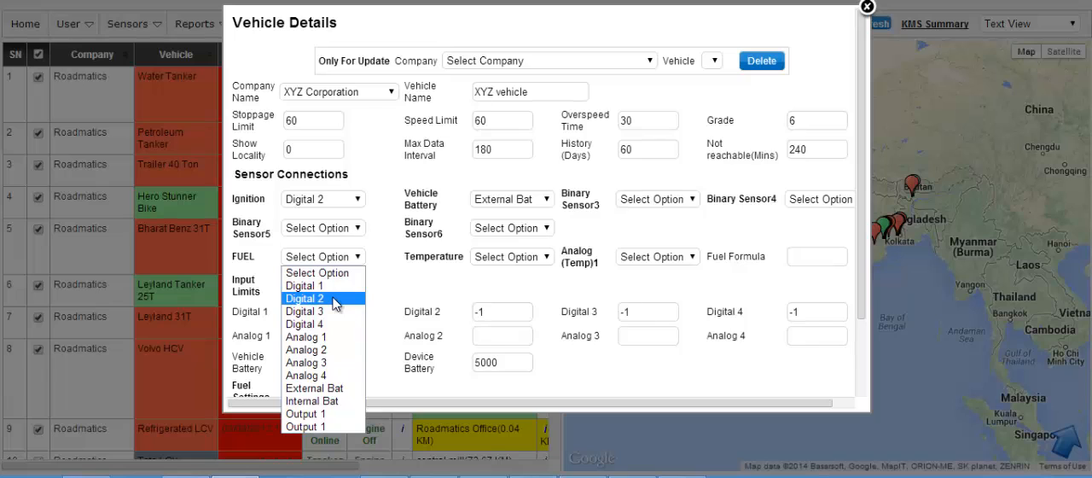
click(326, 337)
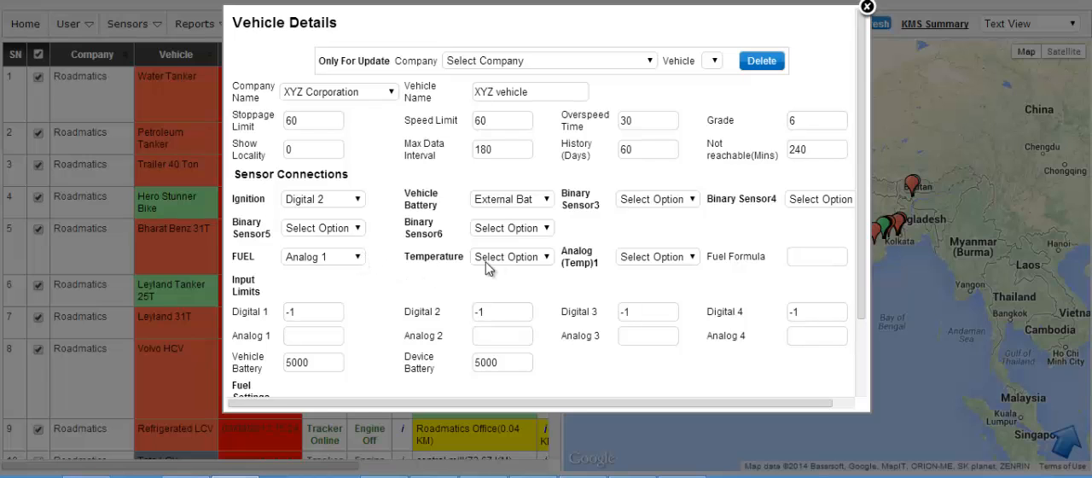
click(547, 257)
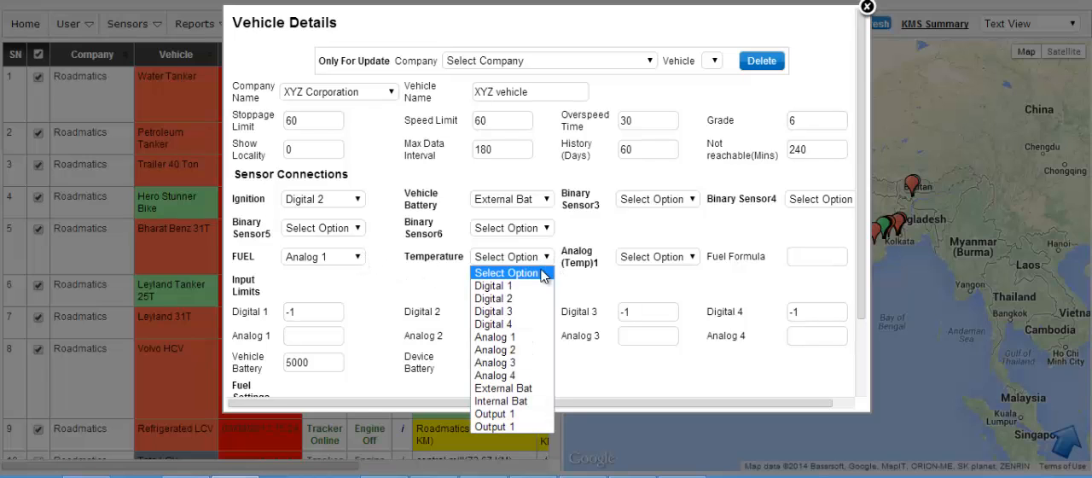
click(521, 349)
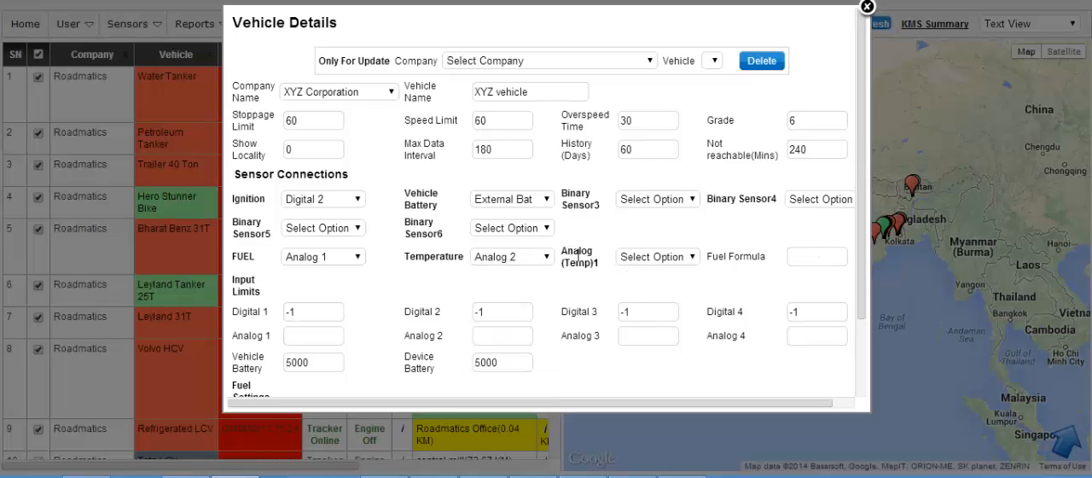
drag(563, 247, 606, 268)
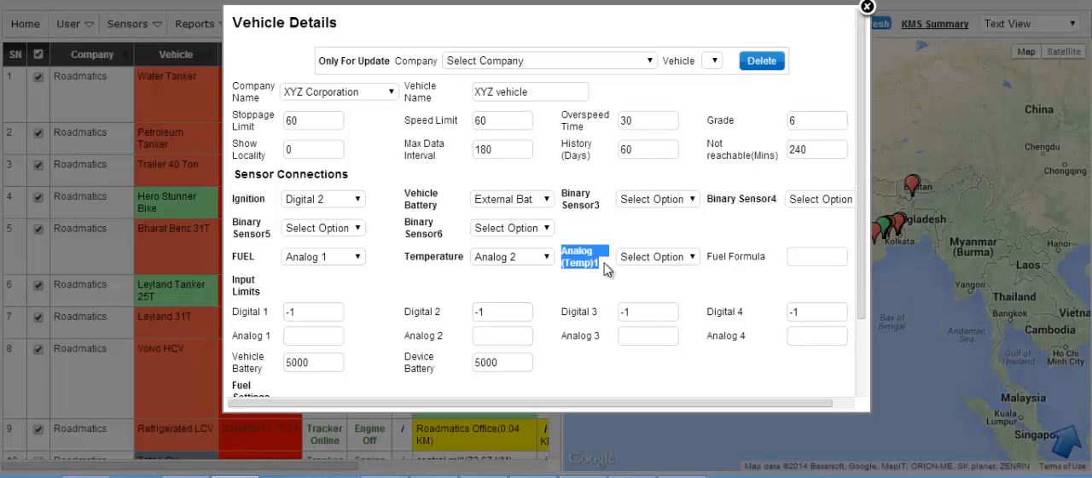
click(606, 268)
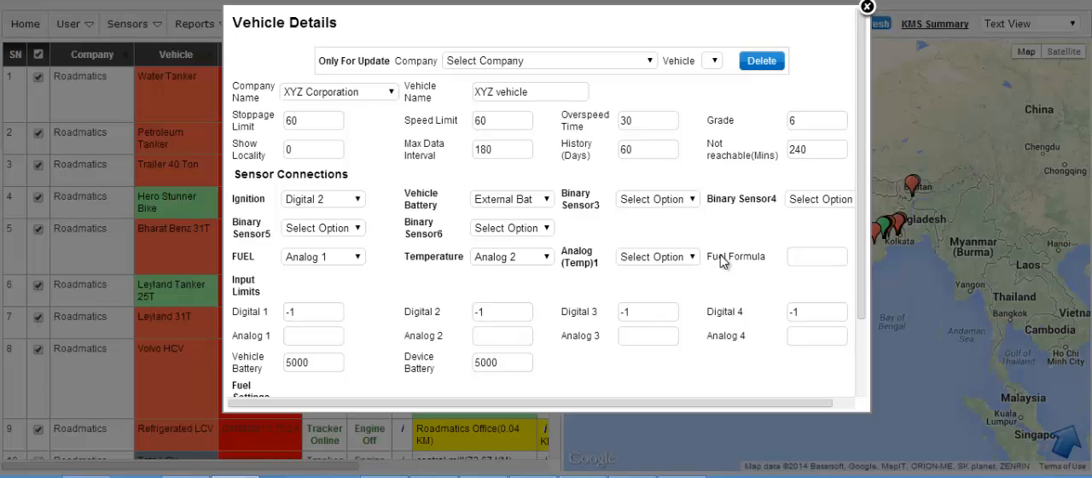
drag(721, 261, 768, 254)
click(768, 260)
Step: Set the input limits of Digital 1 and Digital 2 to 1
drag(860, 255, 860, 297)
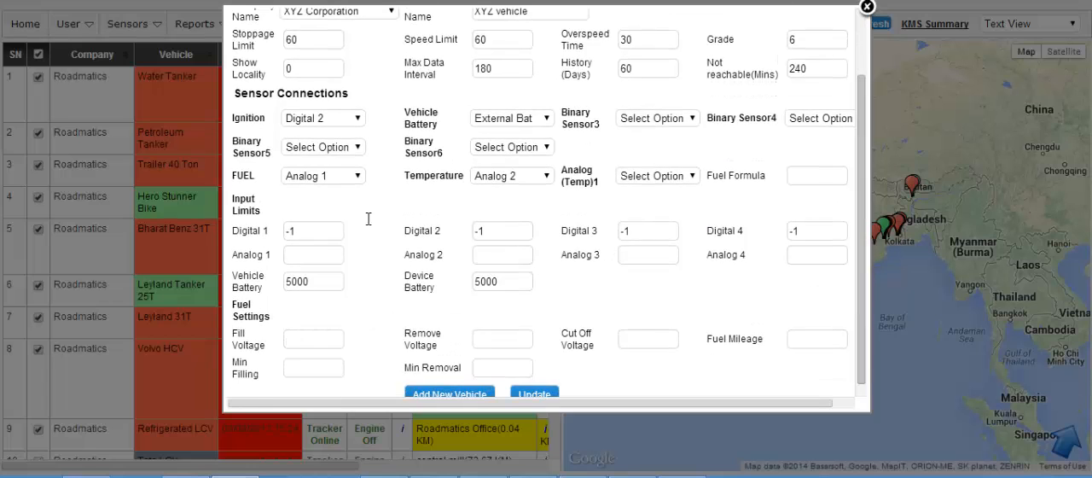
click(313, 231)
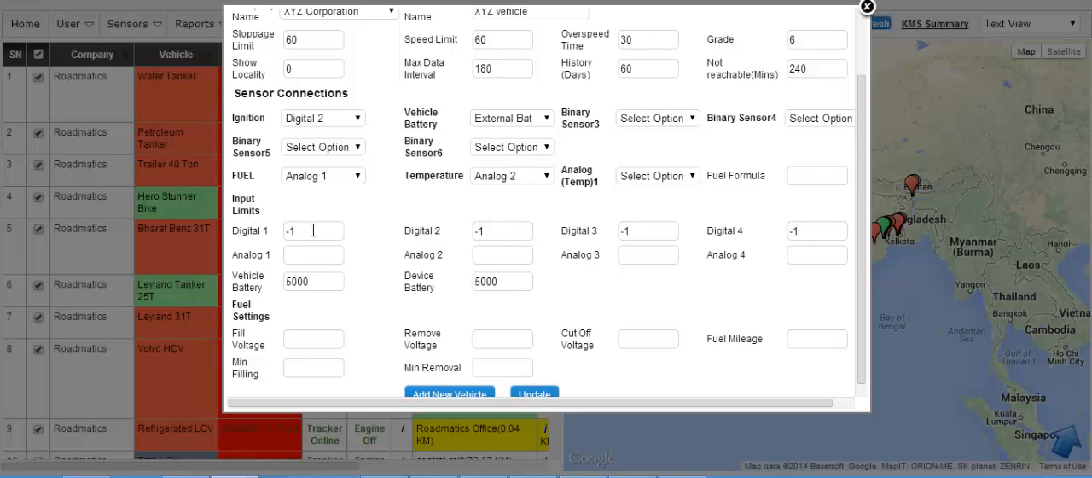
drag(313, 231, 287, 232)
key(BackSpace)
text(1)
drag(491, 231, 458, 232)
text(1)
drag(632, 230, 592, 230)
Step: Set the vehicle battery input limit to 1
drag(860, 265, 860, 279)
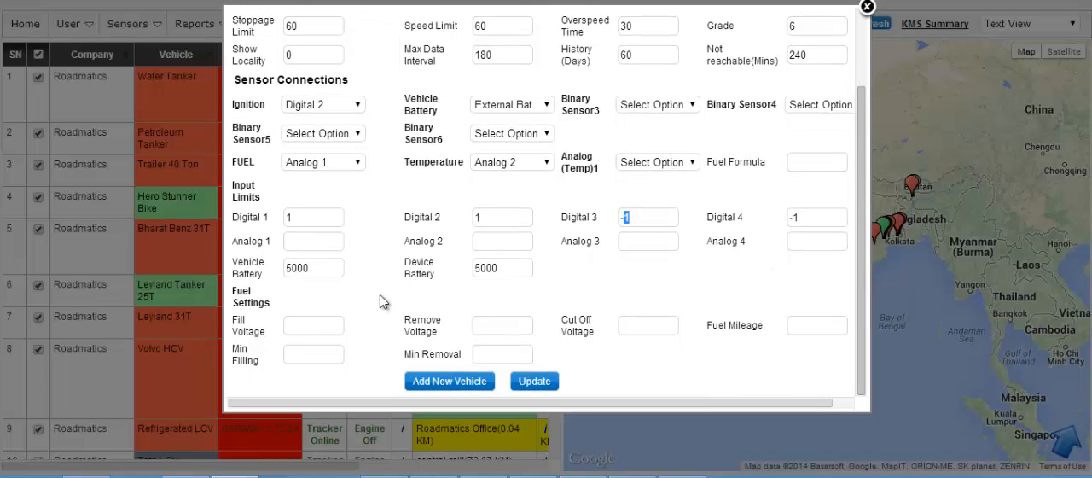
drag(324, 271, 280, 279)
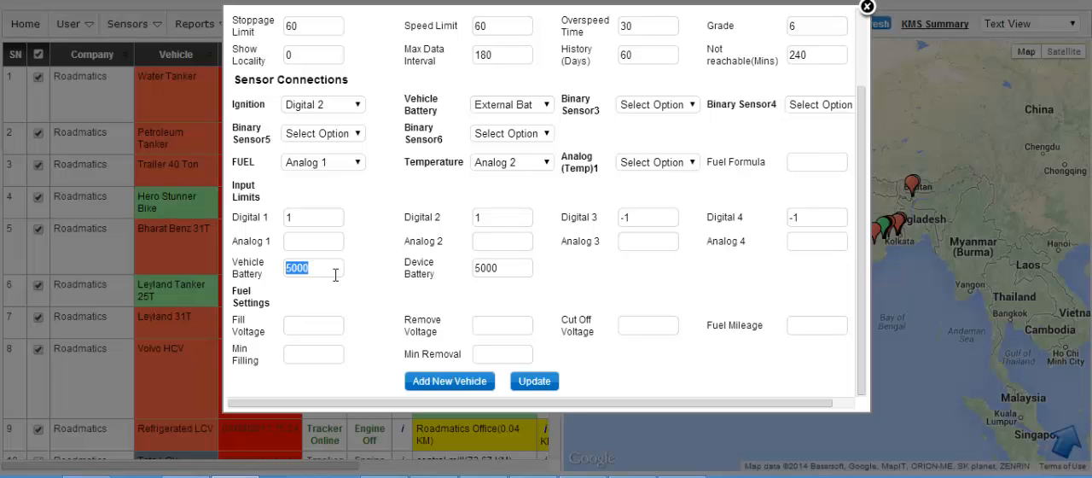
key(BackSpace)
text(1)
drag(508, 269, 468, 273)
Step: Review the fuel settings and try to add the new vehicle with the entered details
click(404, 295)
drag(238, 291, 570, 358)
click(570, 355)
click(450, 385)
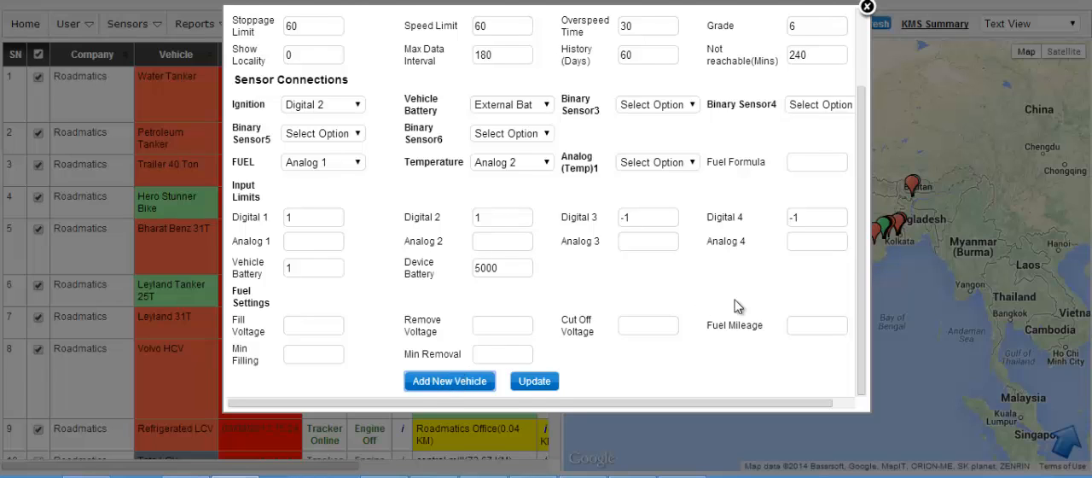
scroll(739, 305, up, 1)
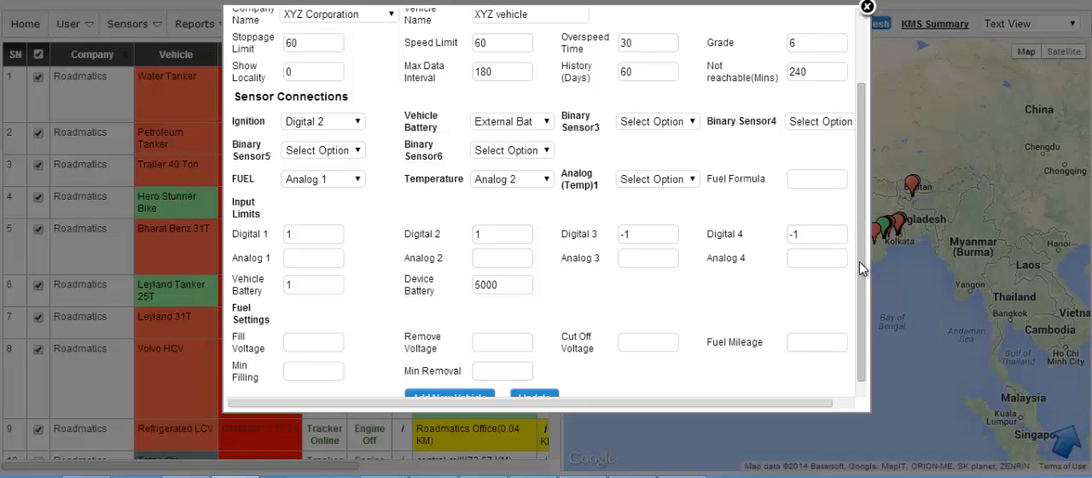
drag(860, 163, 860, 93)
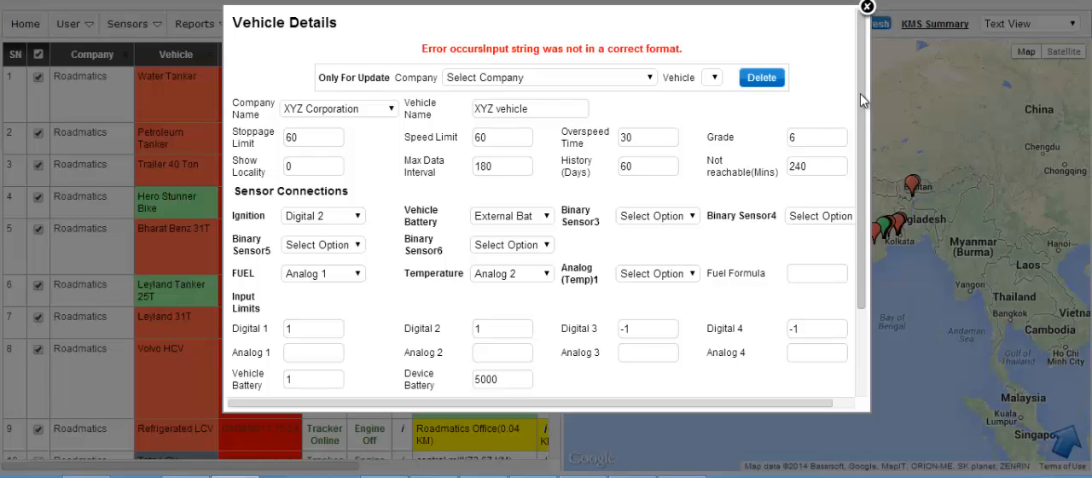
Step: Connect Binary Sensor3 and Binary Sensor4 to Digital 1 in the vehicle's sensor connections
drag(861, 93, 865, 175)
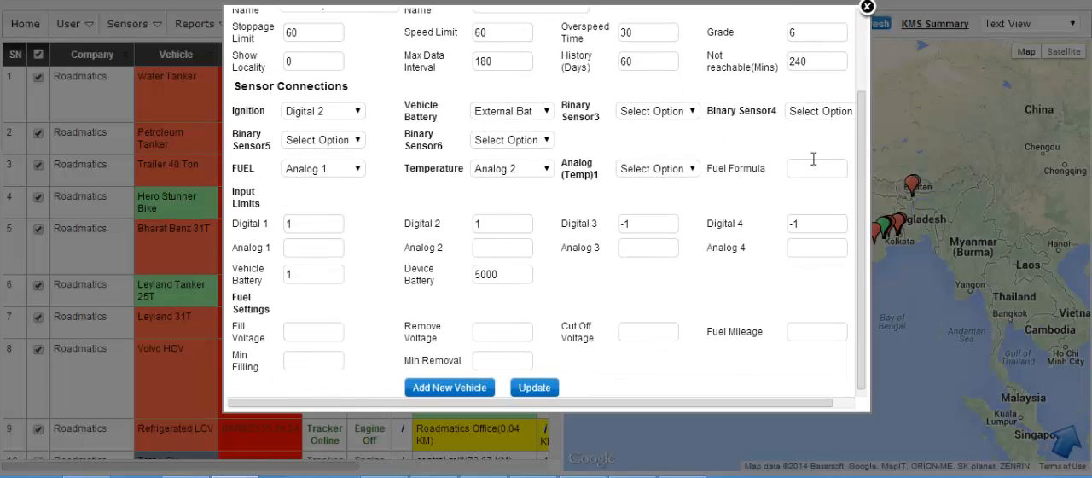
scroll(862, 216, down, 1)
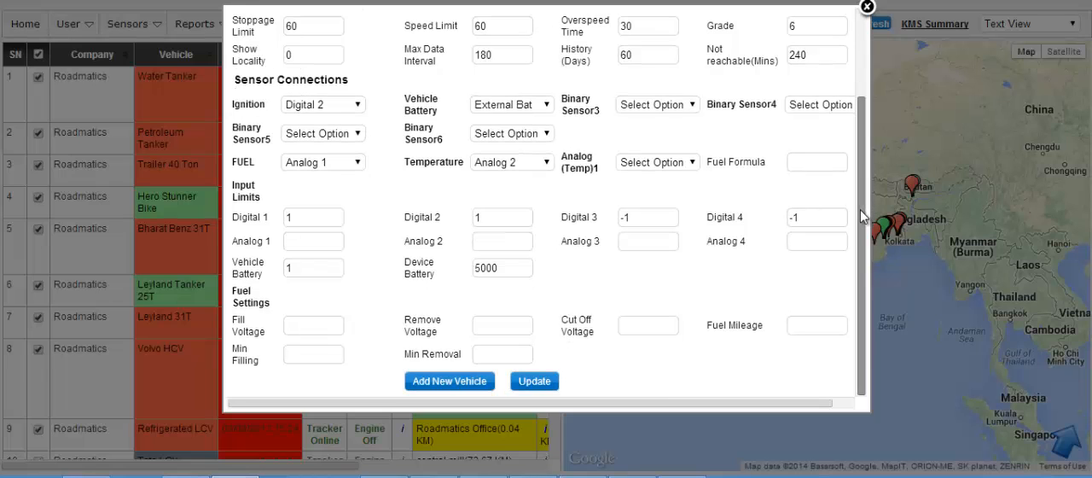
click(693, 104)
click(653, 132)
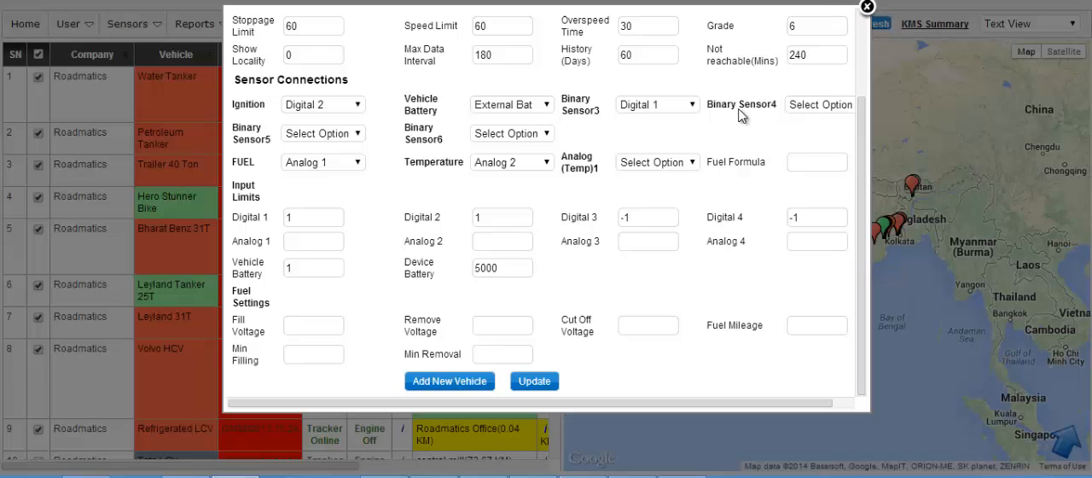
click(817, 112)
click(819, 129)
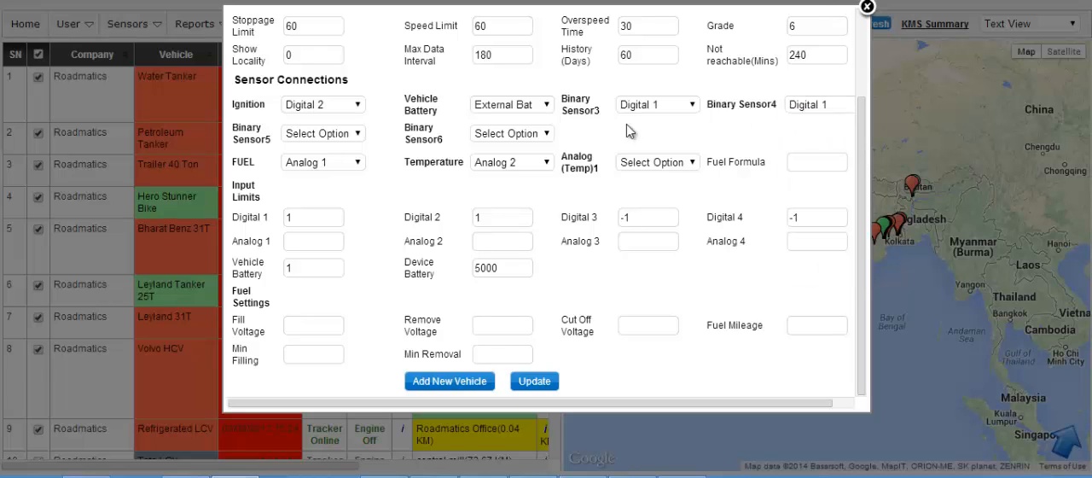
Step: Connect Binary Sensor5 and Binary Sensor6 to Digital 1 and try to add the new vehicle again
click(345, 135)
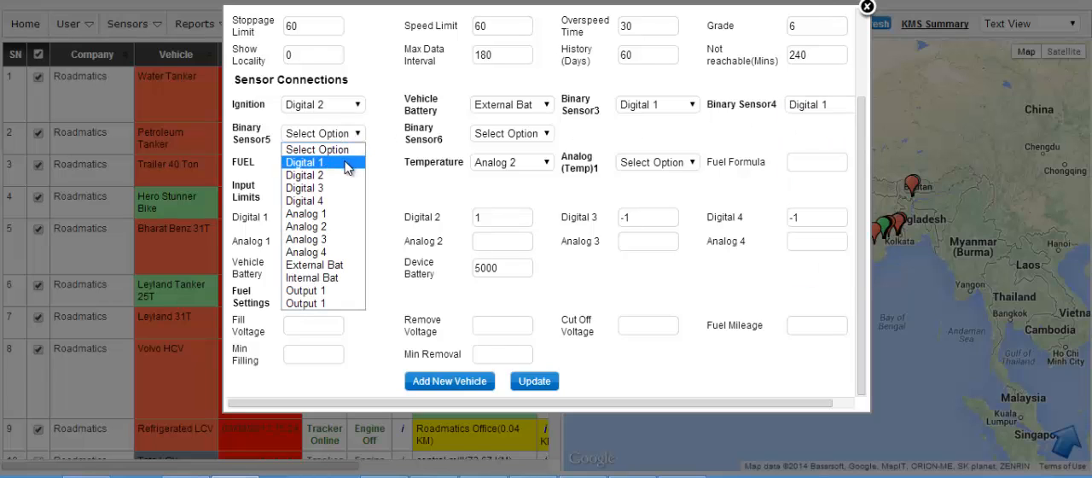
click(347, 163)
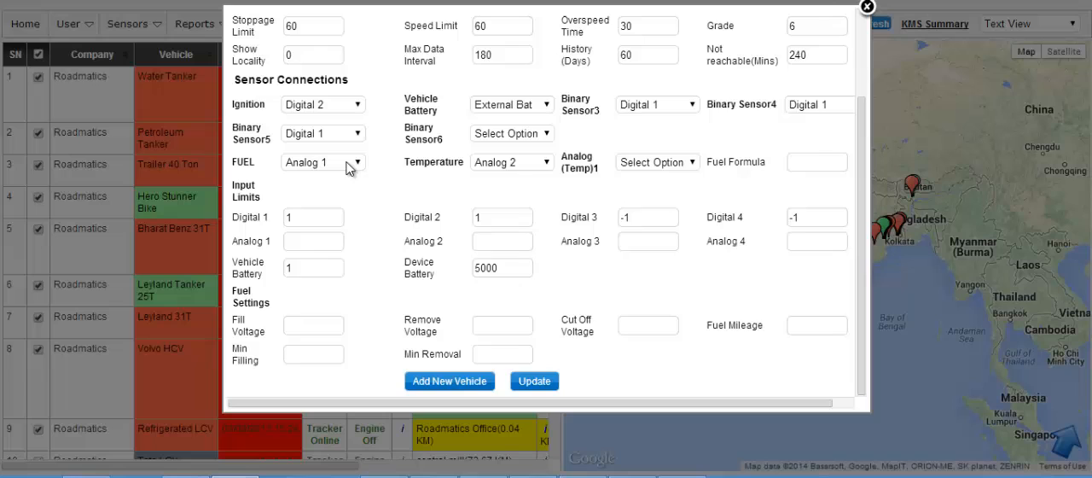
click(529, 135)
click(525, 162)
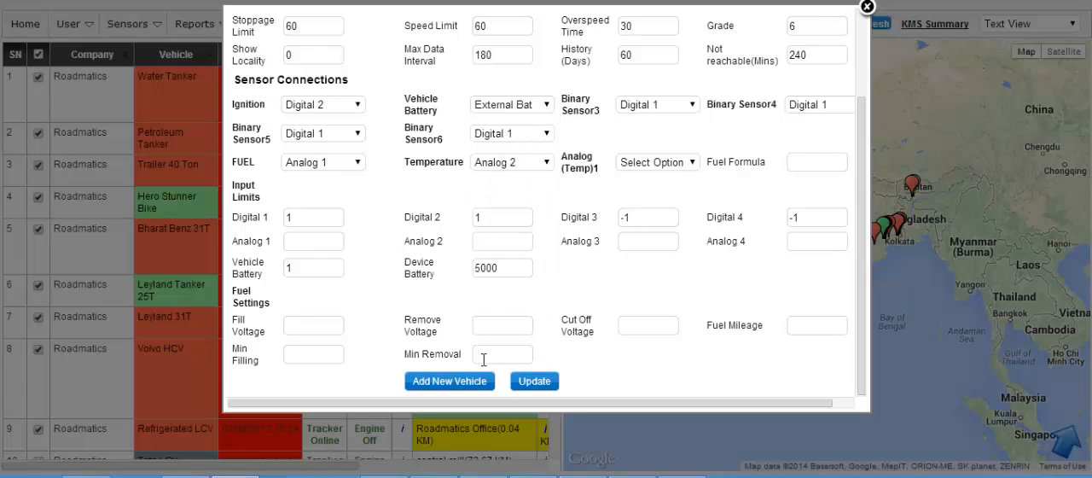
click(443, 382)
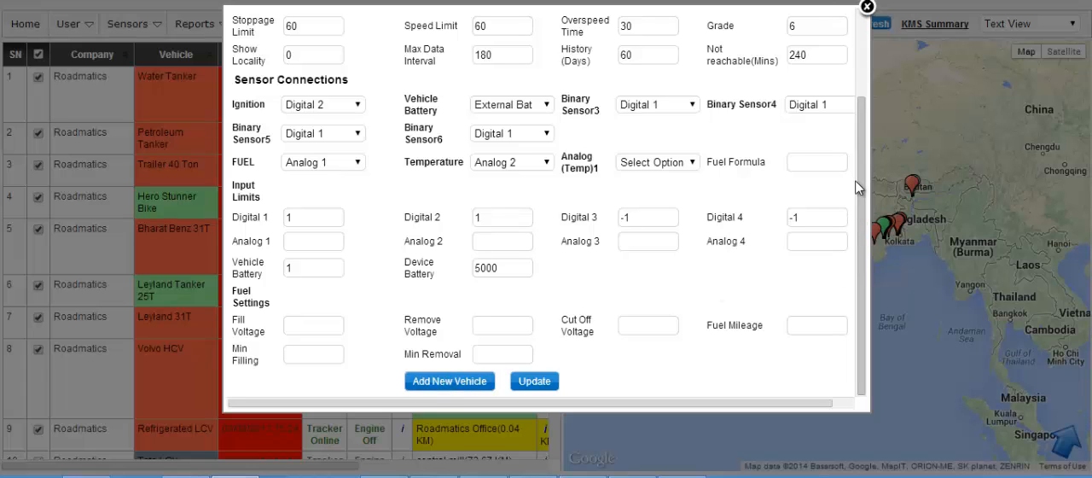
scroll(858, 188, up, 3)
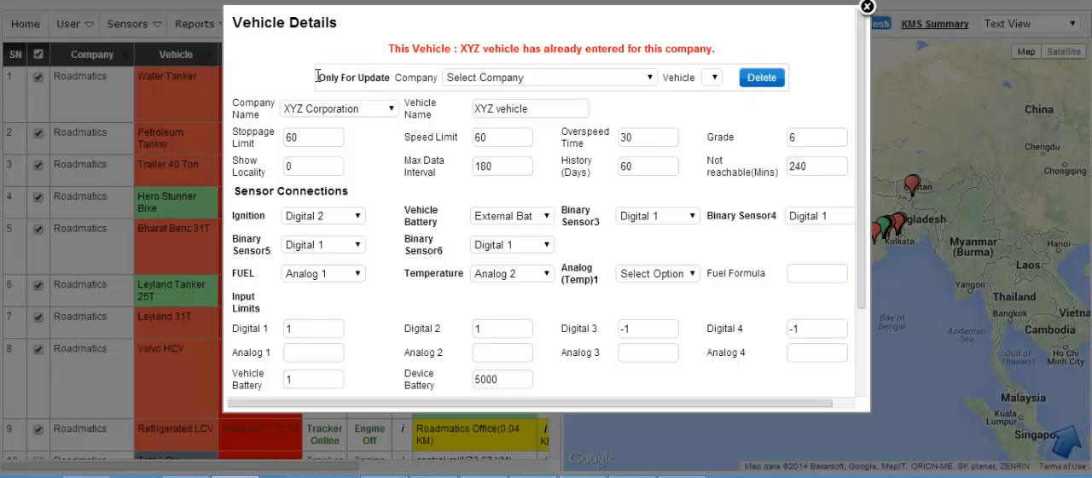
Step: Load the existing record of XYZ vehicle from XYZ Corporation for updating
click(652, 77)
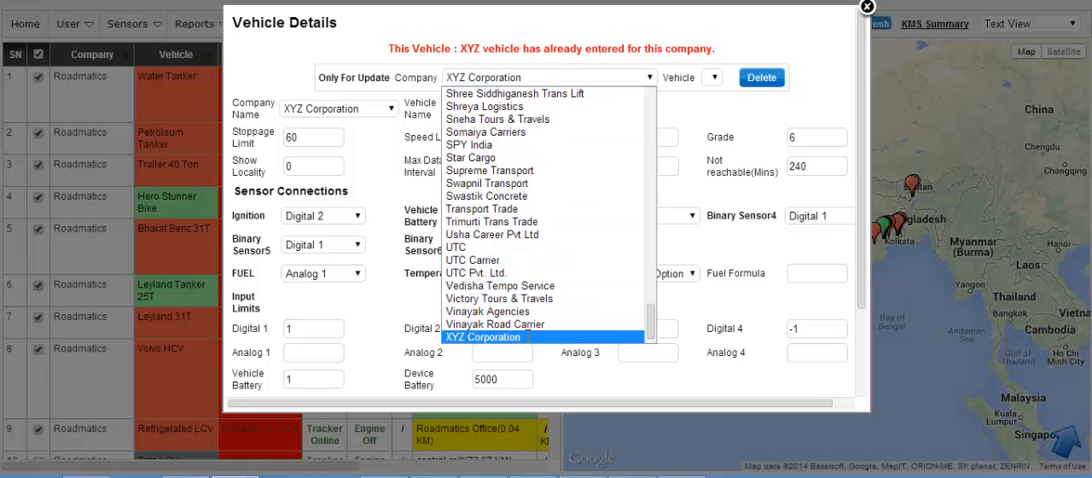
click(529, 338)
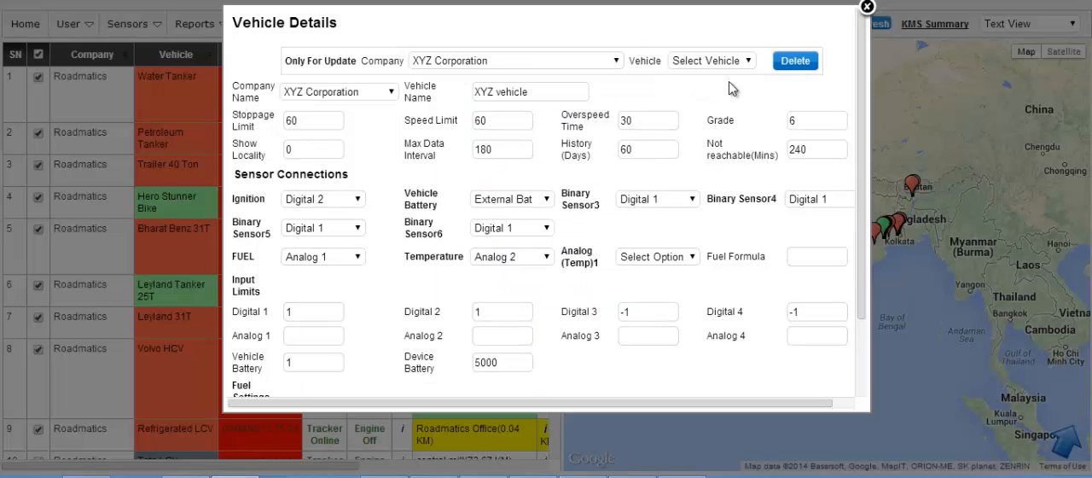
click(748, 62)
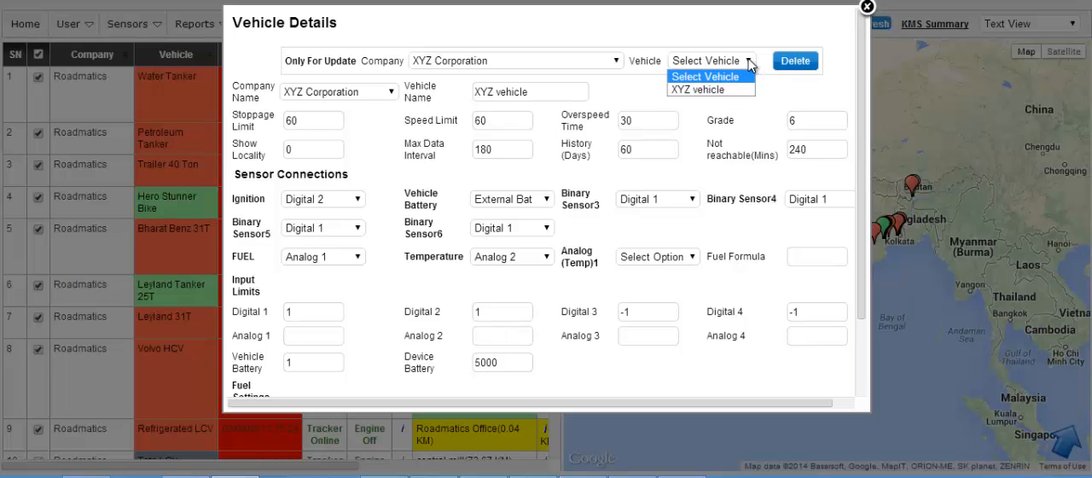
click(711, 91)
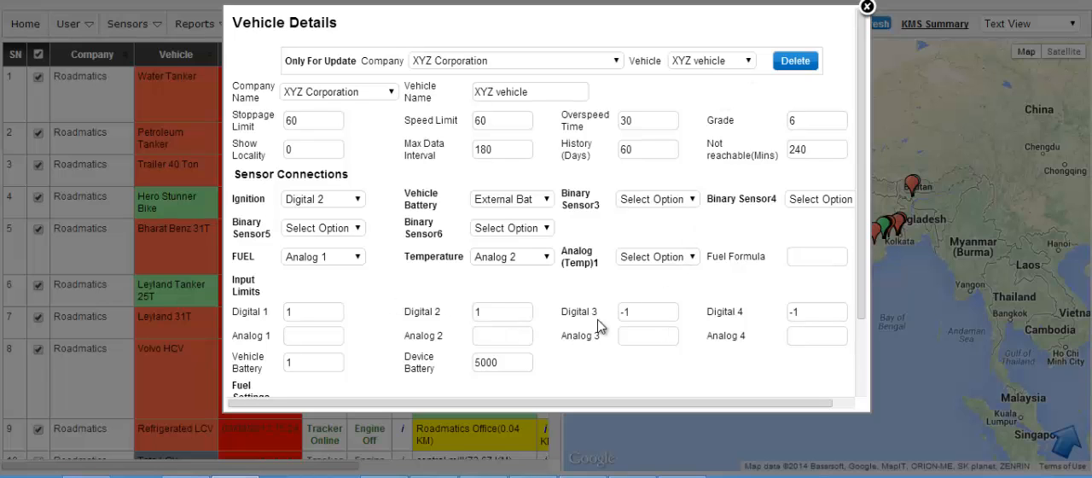
Step: Change the vehicle name to XYZ vehicle1 and add it as a new vehicle
drag(862, 261, 864, 138)
click(530, 91)
text(1)
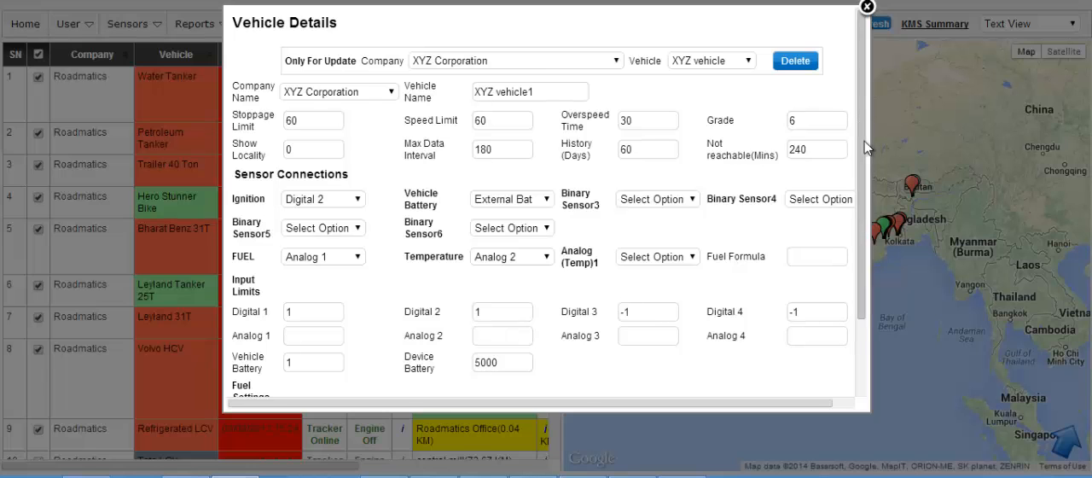
scroll(864, 141, down, 3)
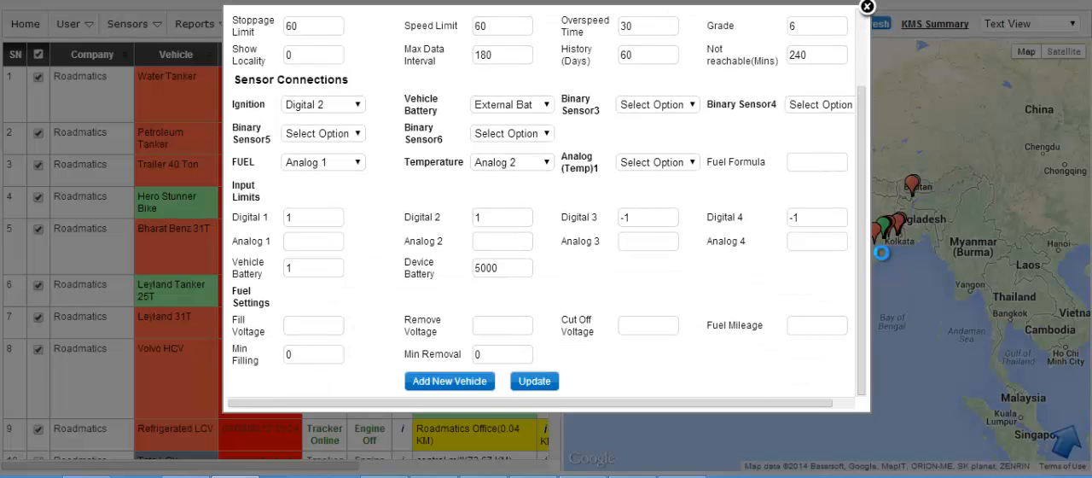
click(458, 383)
drag(857, 270, 859, 79)
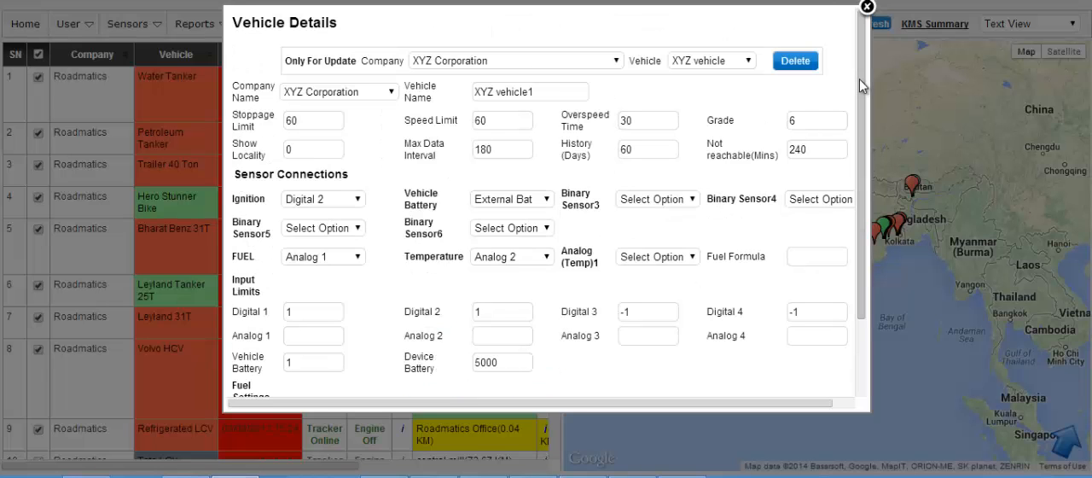
Step: Submit XYZ vehicle1 as a new vehicle once more, check the response and close the vehicle details
scroll(859, 248, down, 2)
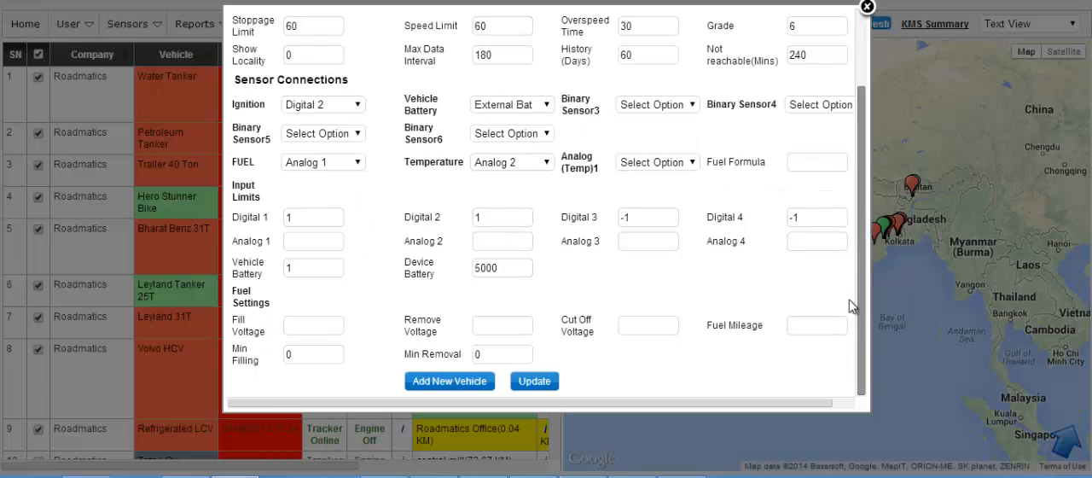
click(447, 384)
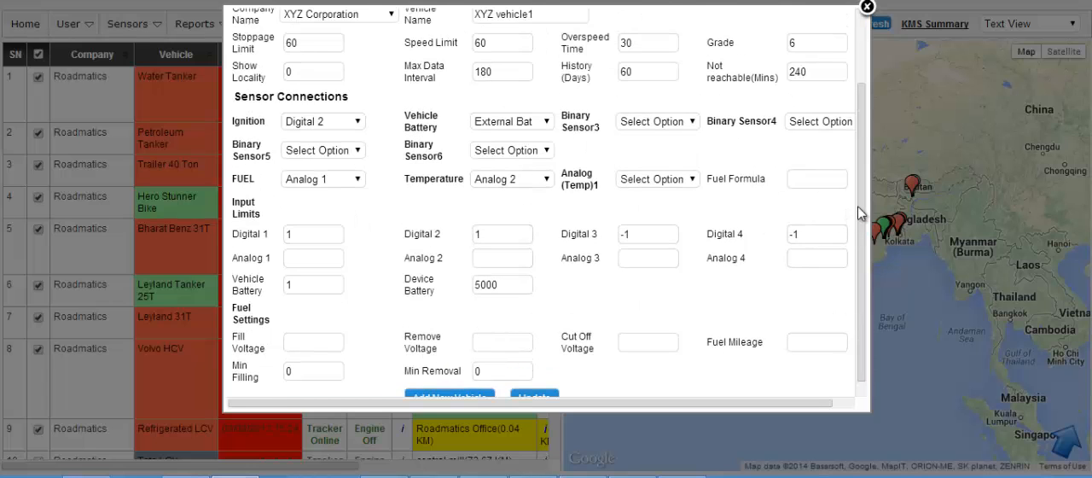
drag(861, 213, 861, 106)
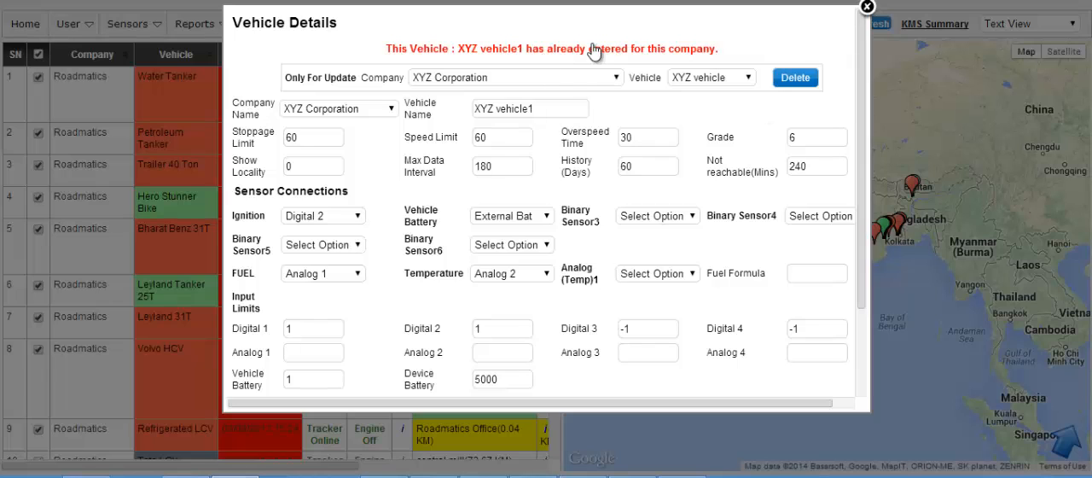
click(867, 9)
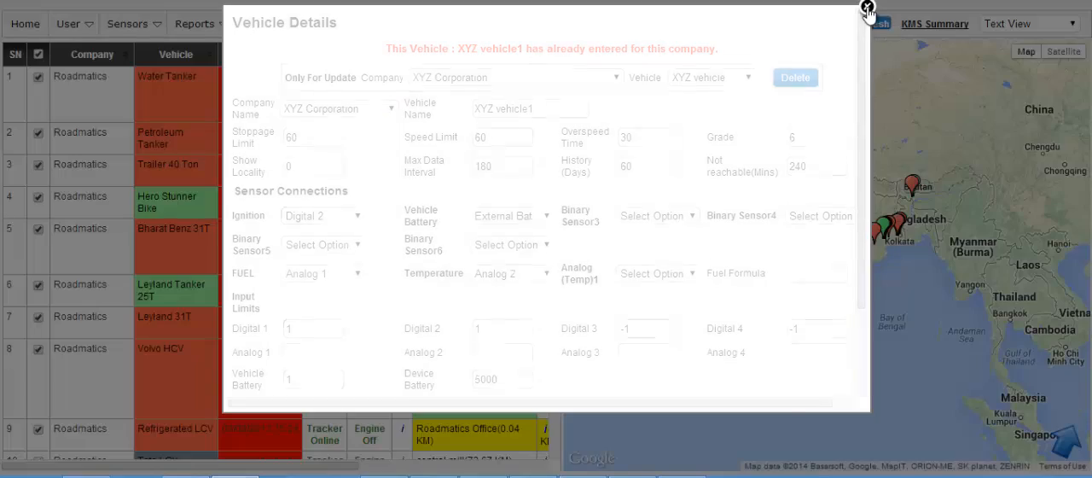